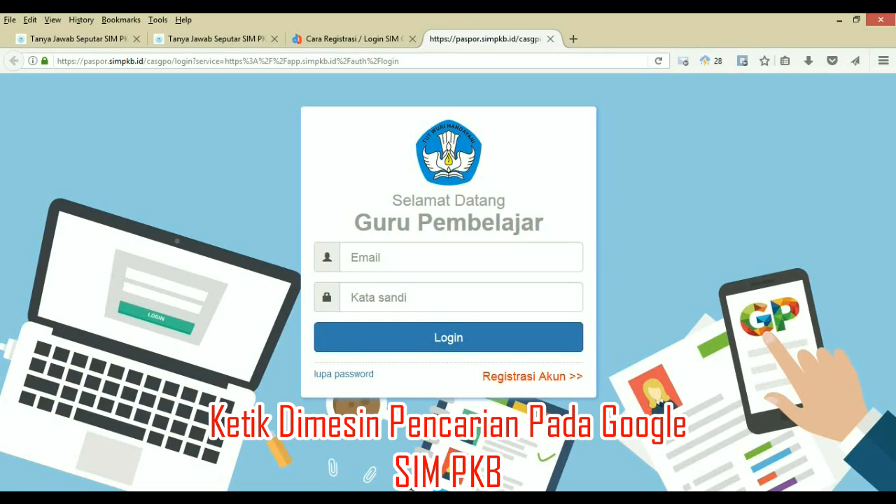
Put the cursor in the email field on the Guru Pembelajar login page
click(460, 258)
Go from the login page to Registrasi Akun, then to the 'Cari No.UKG' GTK search page
click(461, 297)
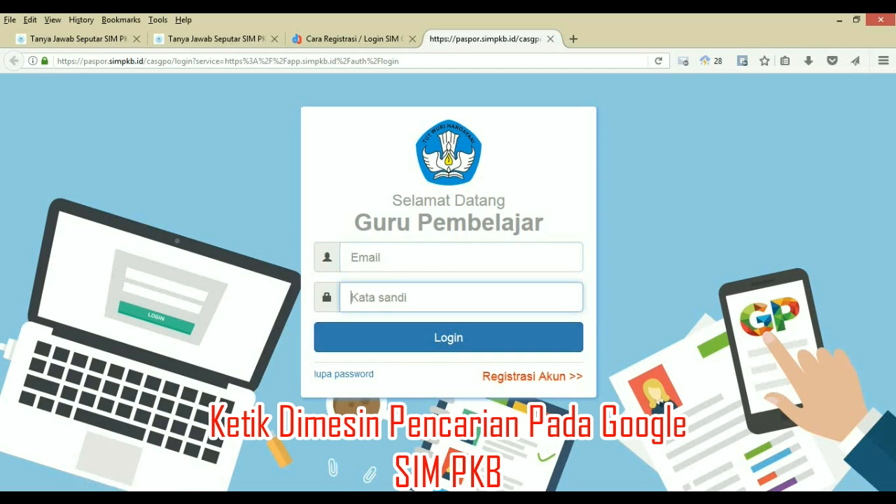
click(533, 376)
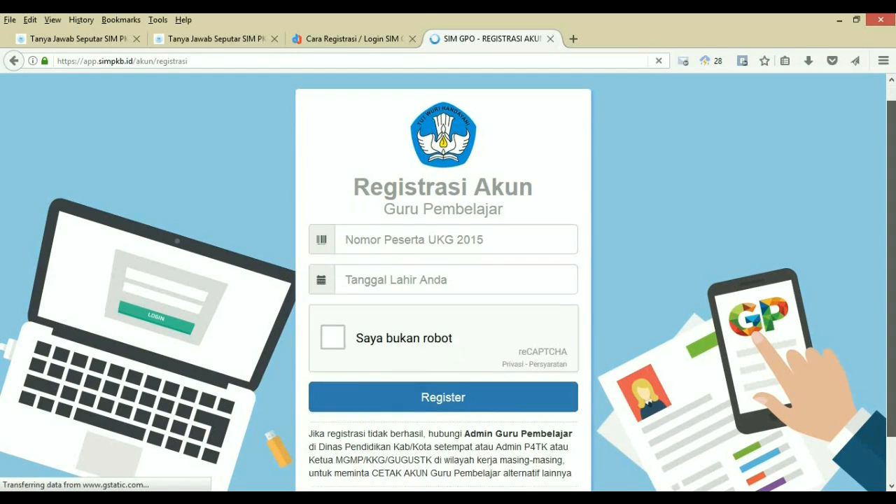
scroll(367, 480, down, 1)
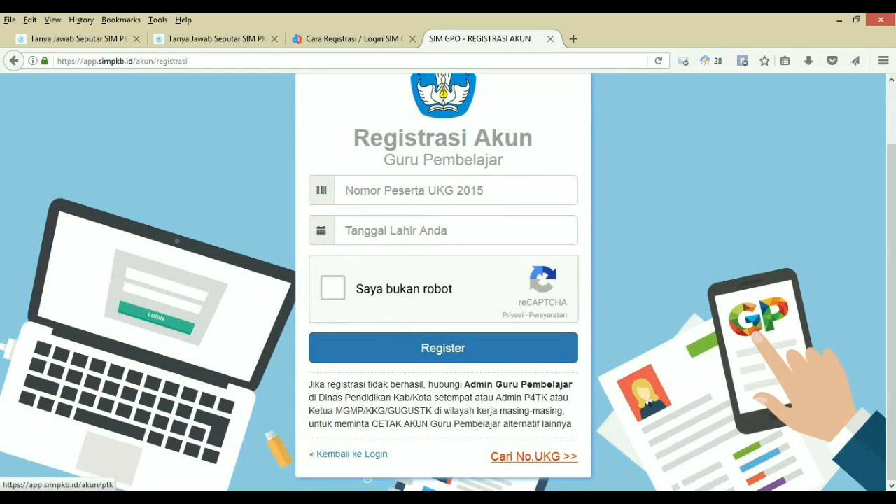
click(534, 456)
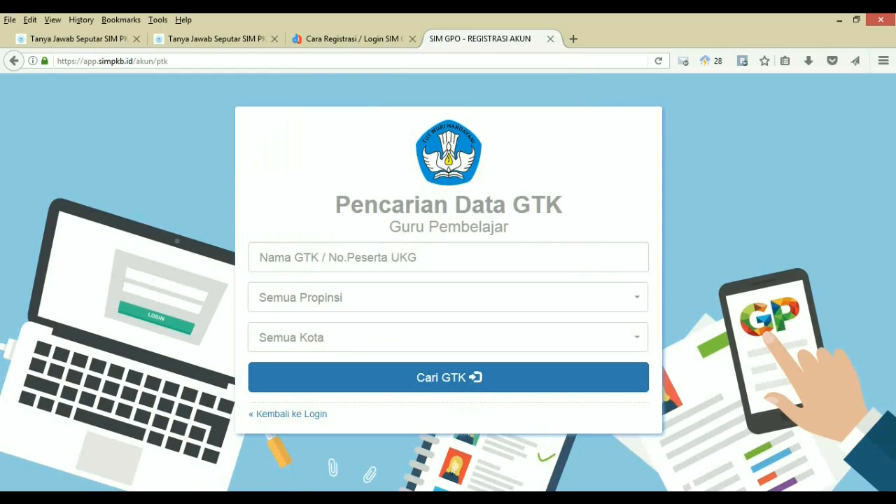
Enter the teacher's name in the Nama GTK field, correcting a typo
click(260, 257)
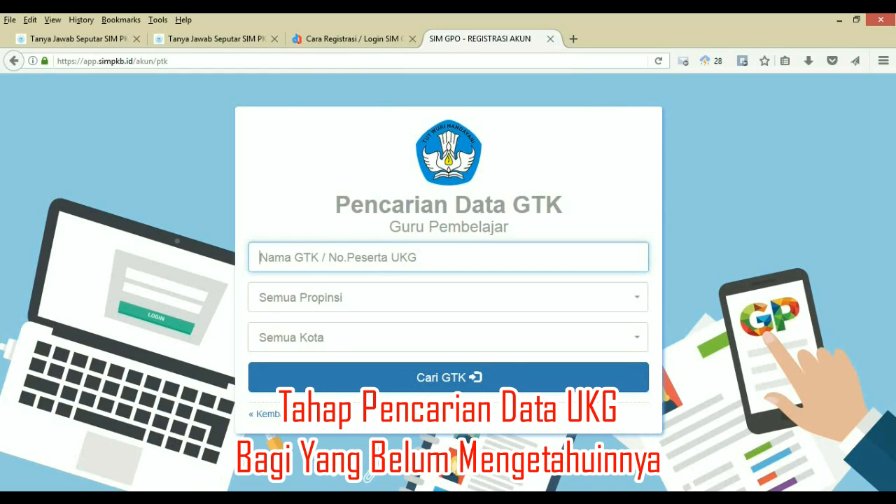
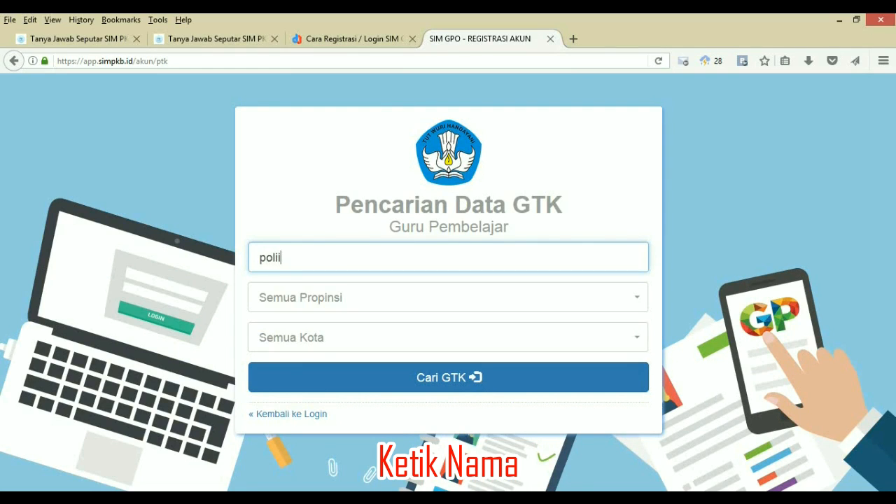
Filter by province Sulawesi Utara and city Kota Manado, then run Cari GTK
click(448, 298)
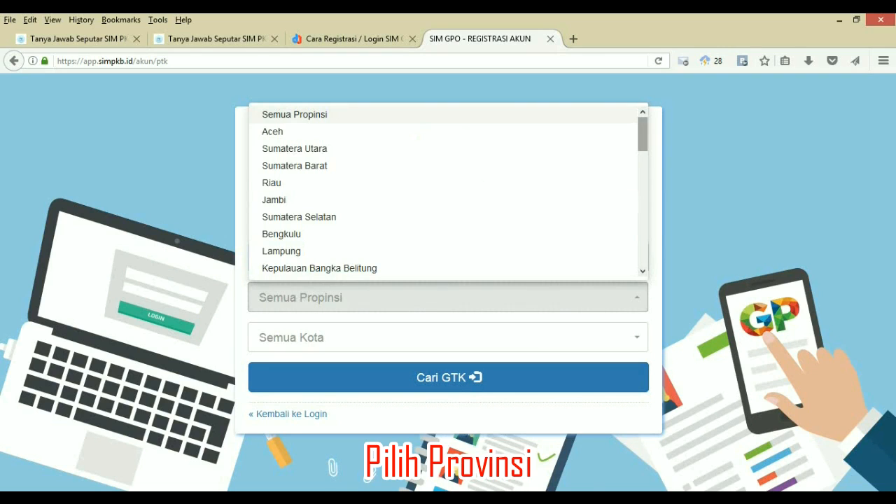
scroll(449, 193, down, 7)
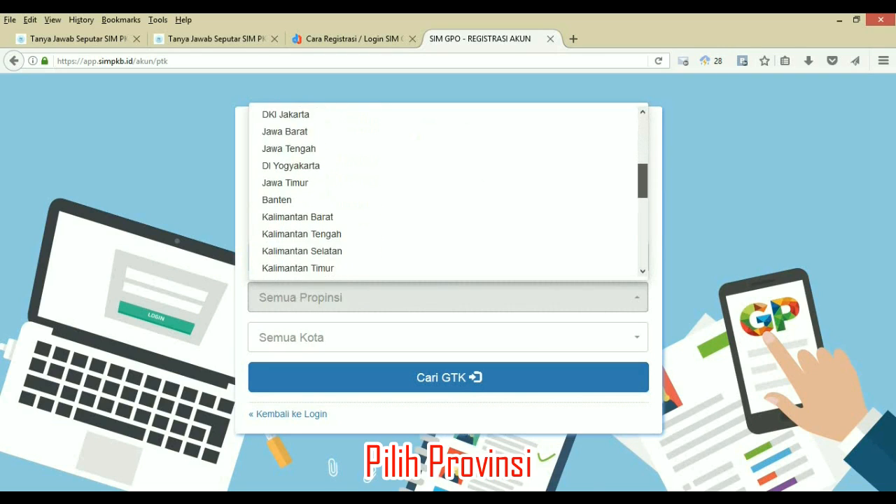
scroll(448, 198, down, 1)
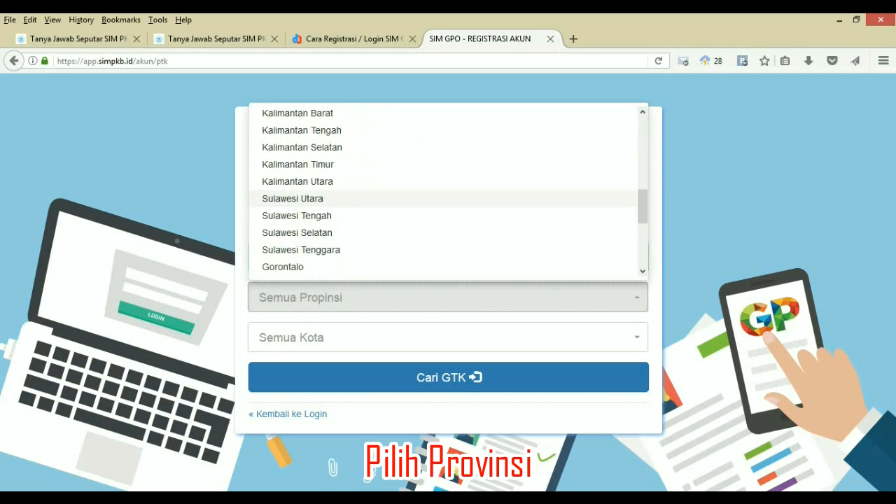
click(293, 199)
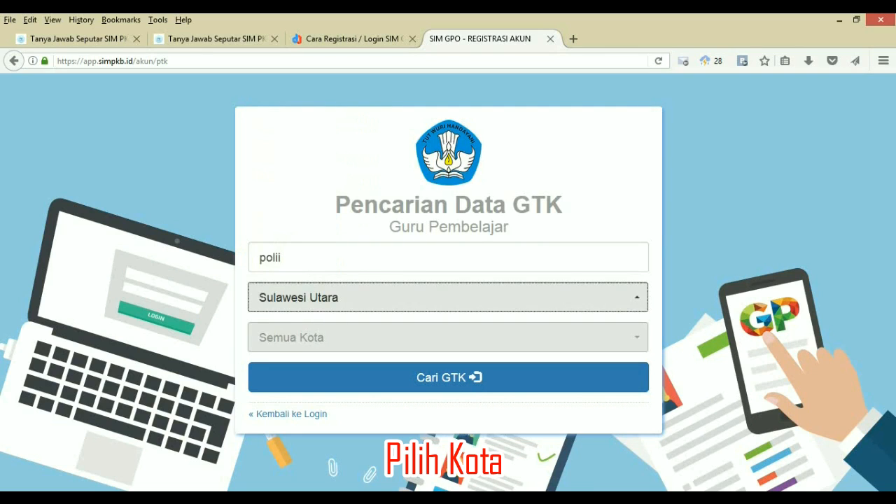
key(Tab)
key(alt+Down)
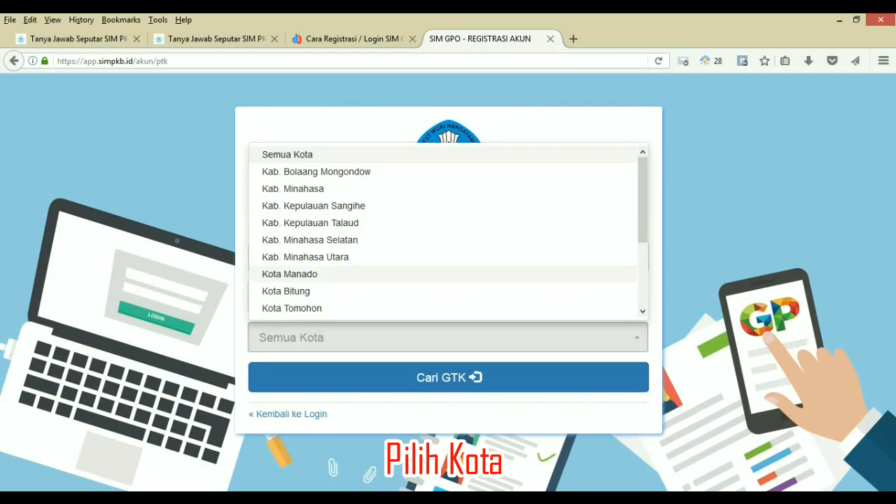
click(289, 274)
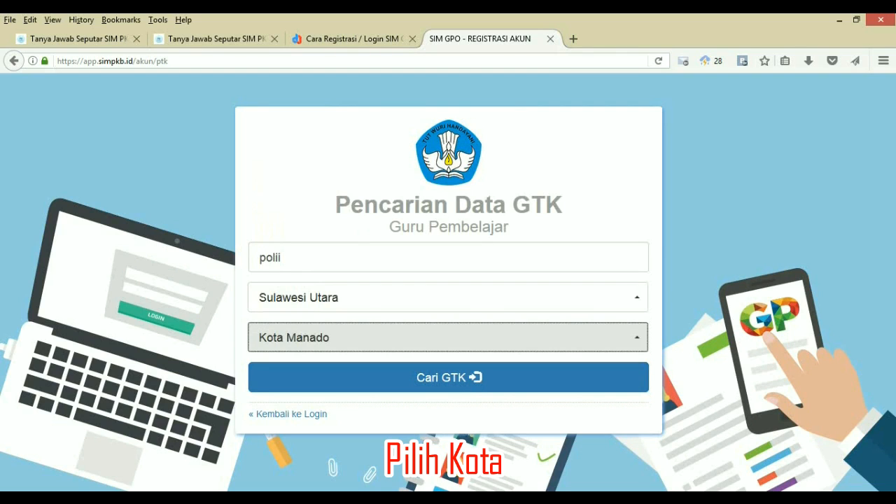
click(448, 377)
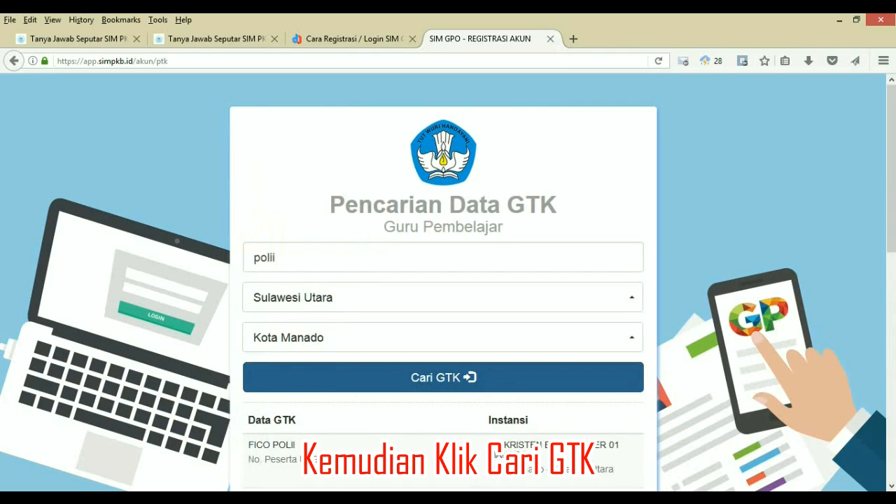
Copy the SMP KATOLIK PAX CHRISTI teacher's UKG number, then return with '« Kembali'
scroll(499, 454, down, 2)
scroll(443, 280, down, 3)
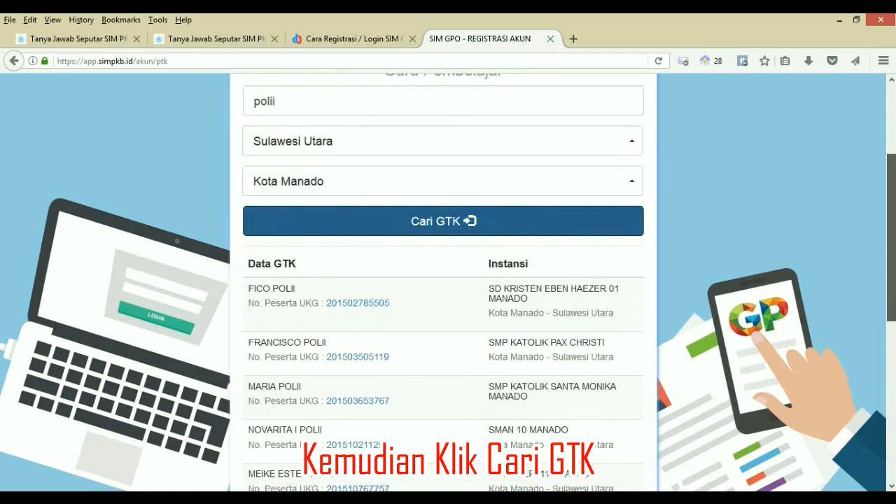
scroll(443, 280, down, 1)
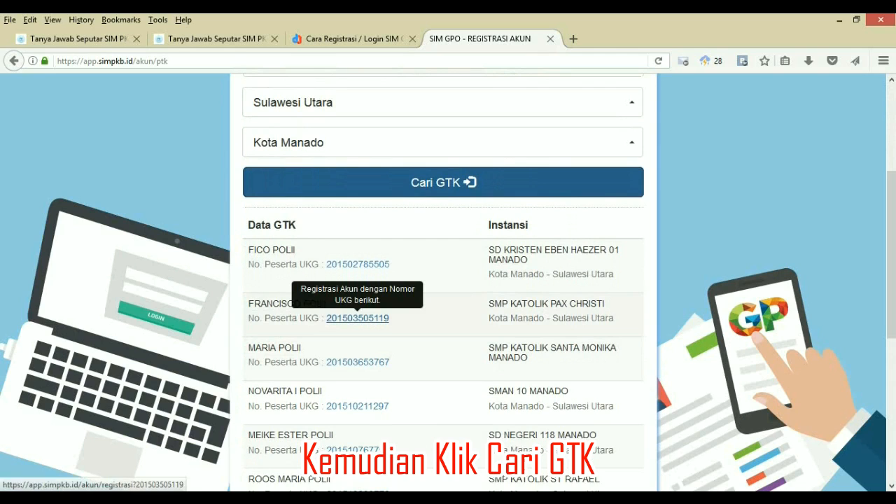
right_click(375, 320)
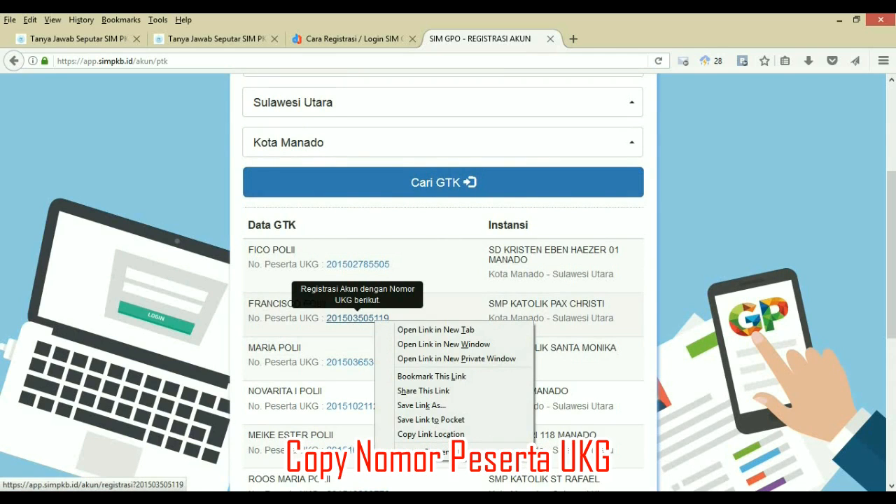
key(Escape)
drag(391, 319, 325, 318)
key(ctrl+c)
right_click(326, 320)
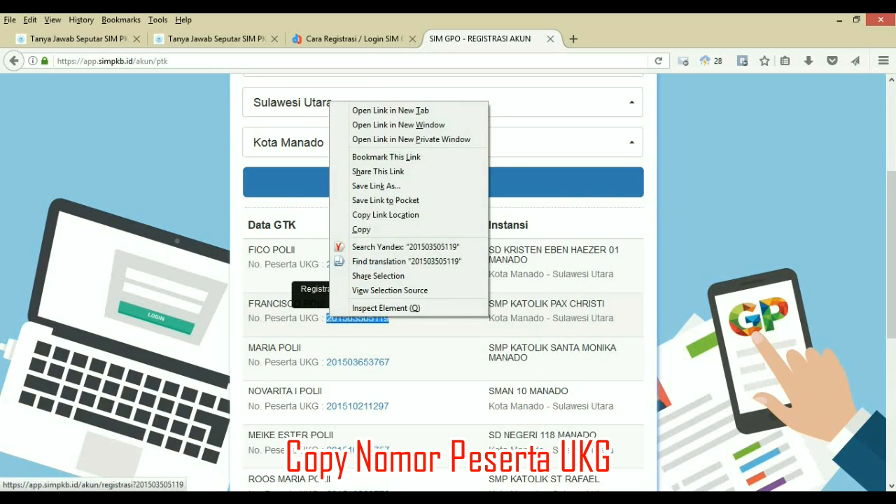
click(362, 229)
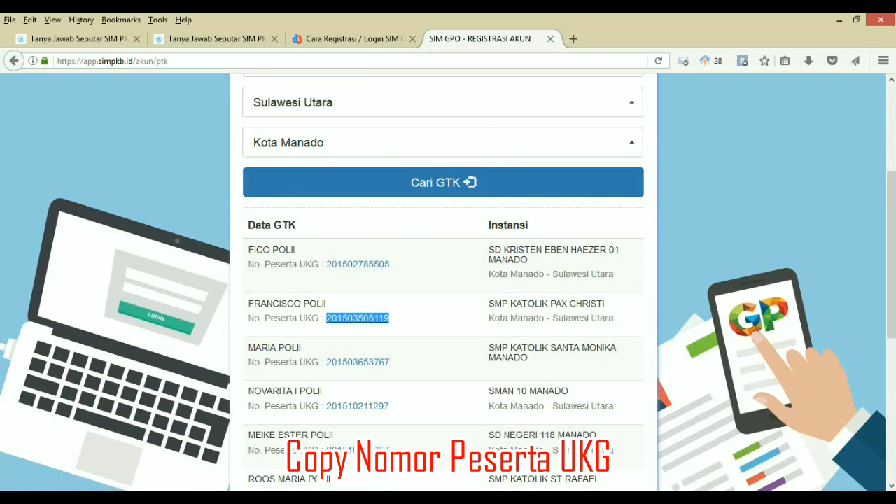
scroll(443, 280, down, 5)
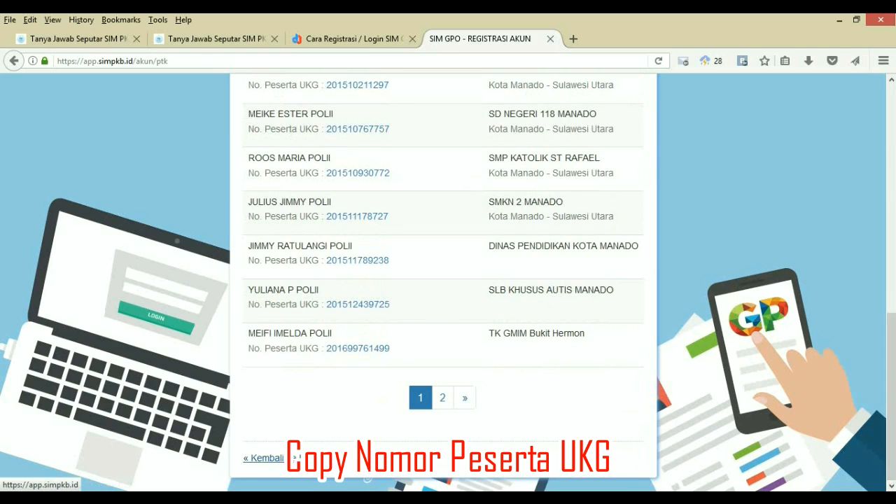
click(266, 458)
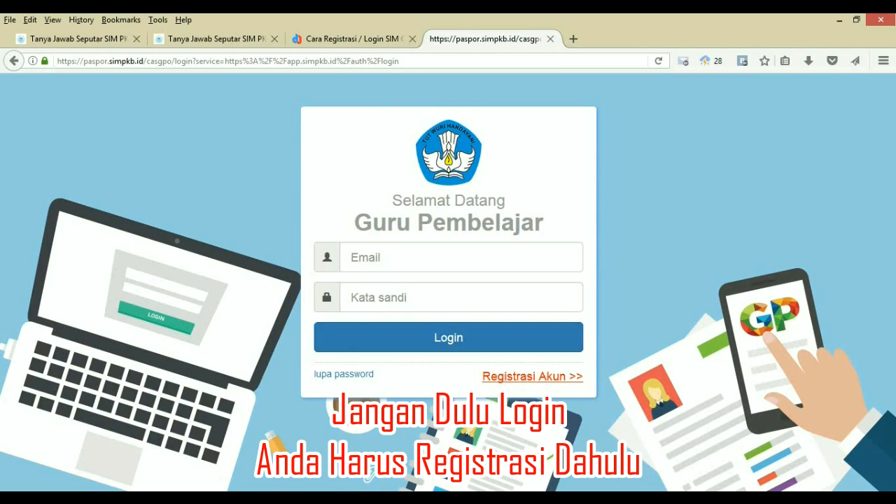
Paste the copied UKG number into Nomor Peserta UKG on the Registrasi Akun form
click(532, 376)
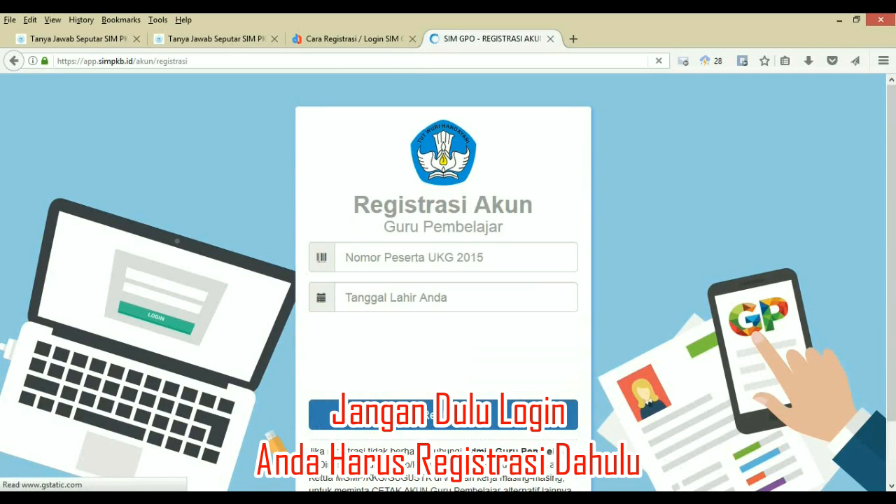
click(430, 259)
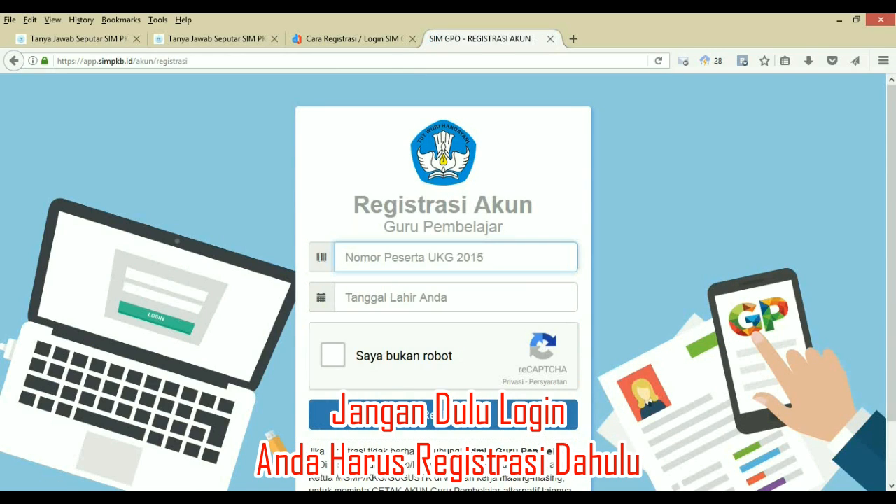
right_click(430, 260)
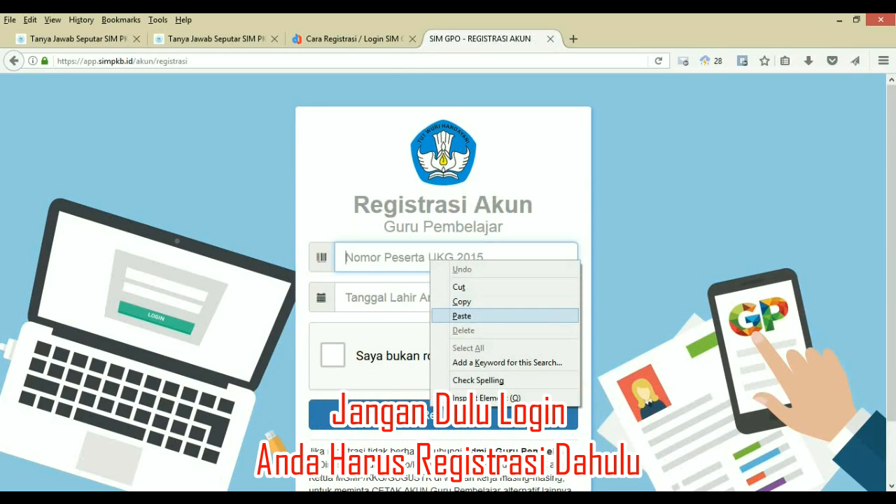
click(462, 316)
click(430, 298)
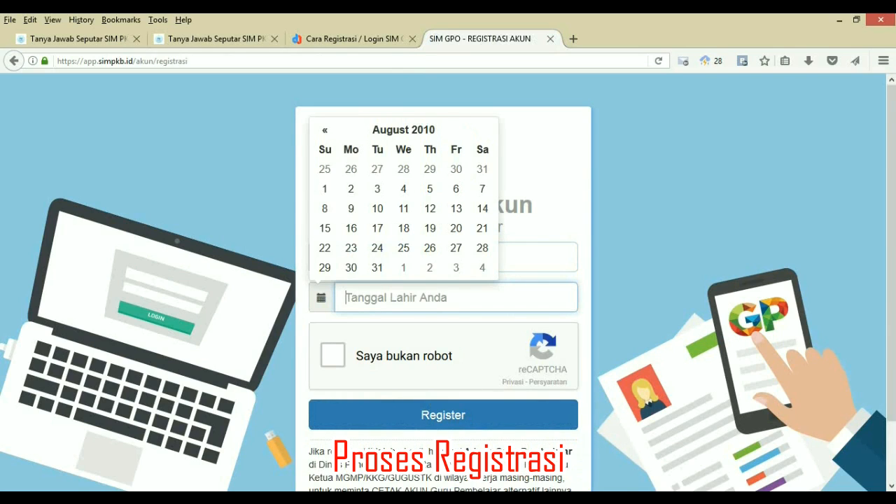
text(29 Agustus 2010)
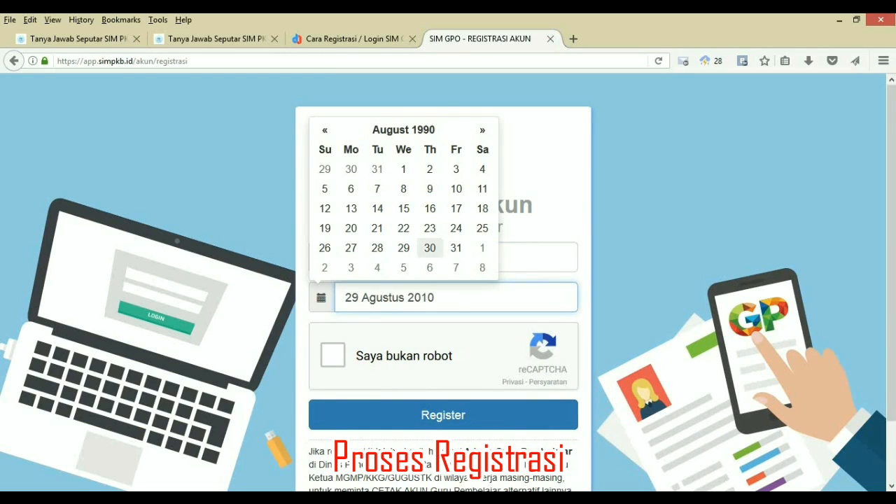
click(404, 248)
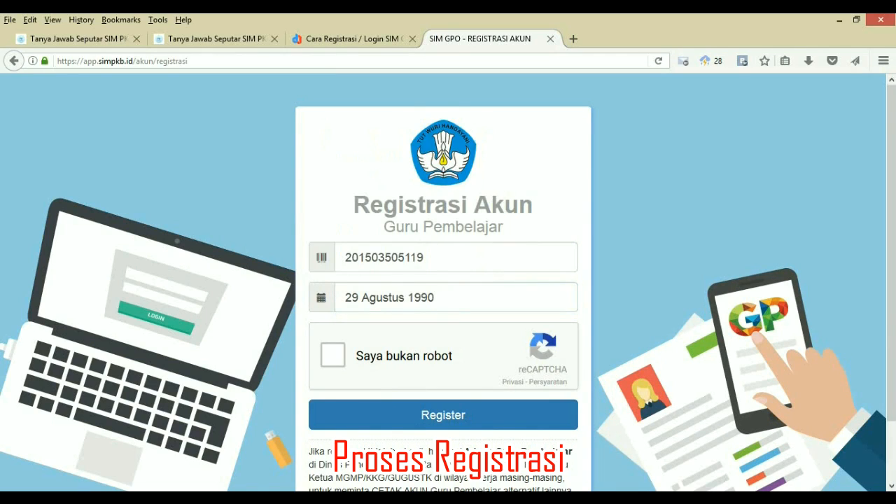
click(399, 297)
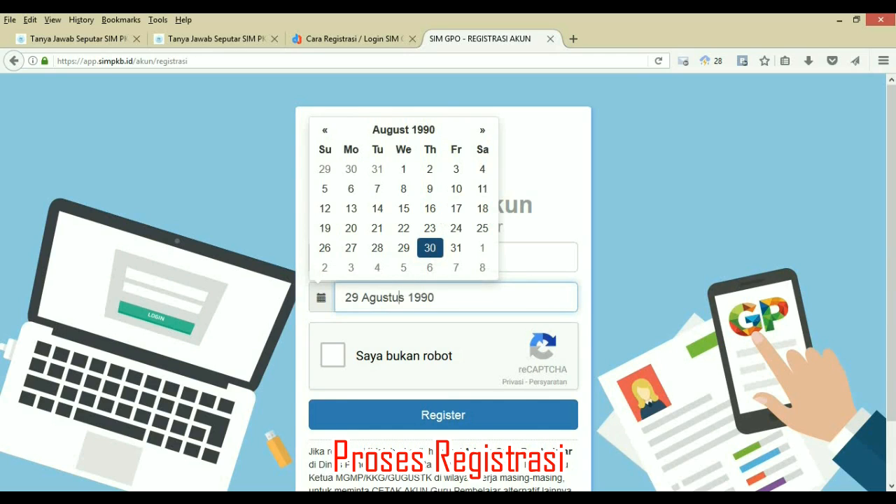
click(404, 248)
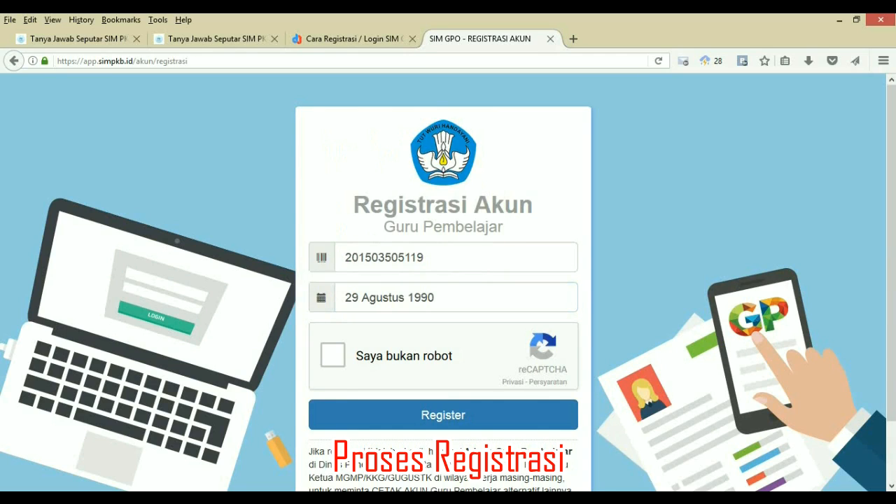
click(404, 298)
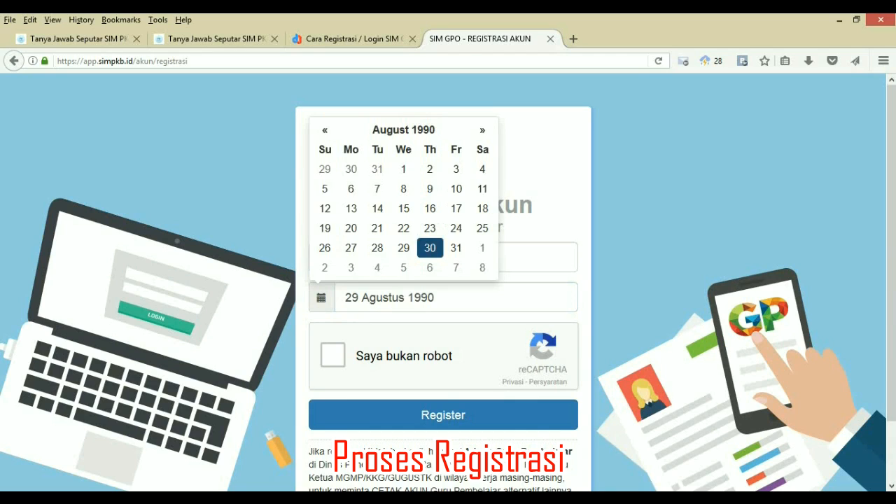
click(431, 248)
click(427, 258)
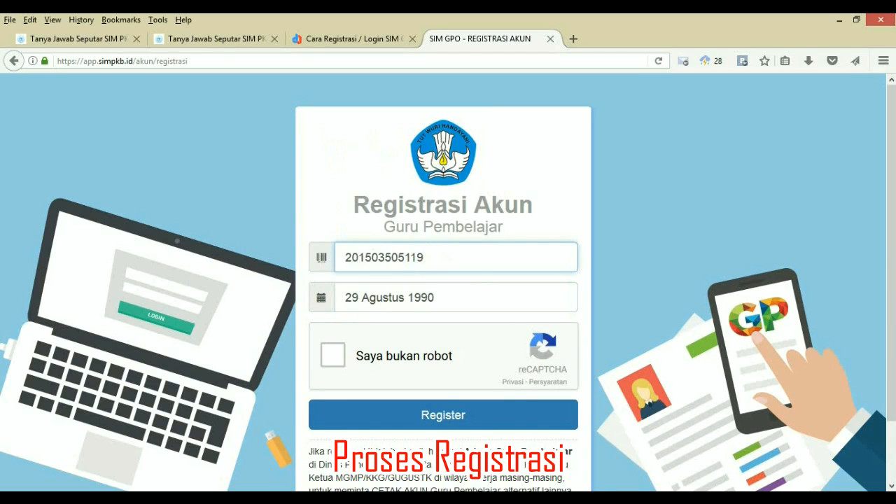
click(404, 297)
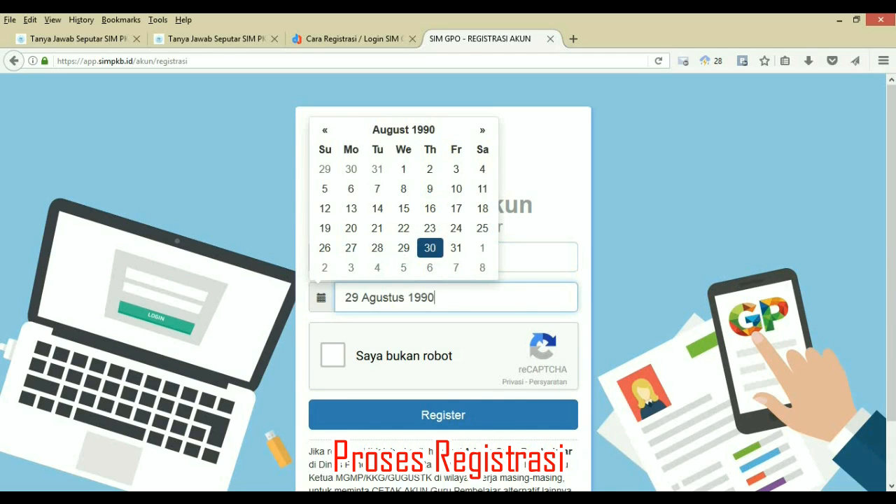
click(457, 248)
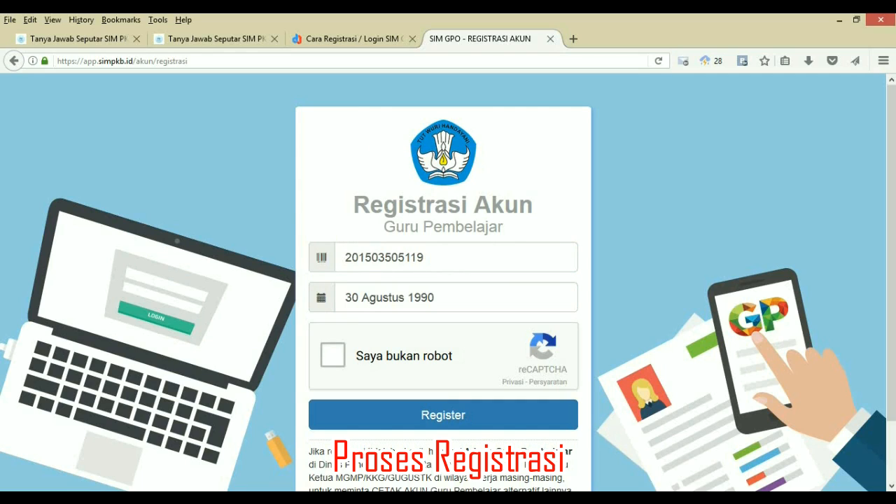
click(332, 355)
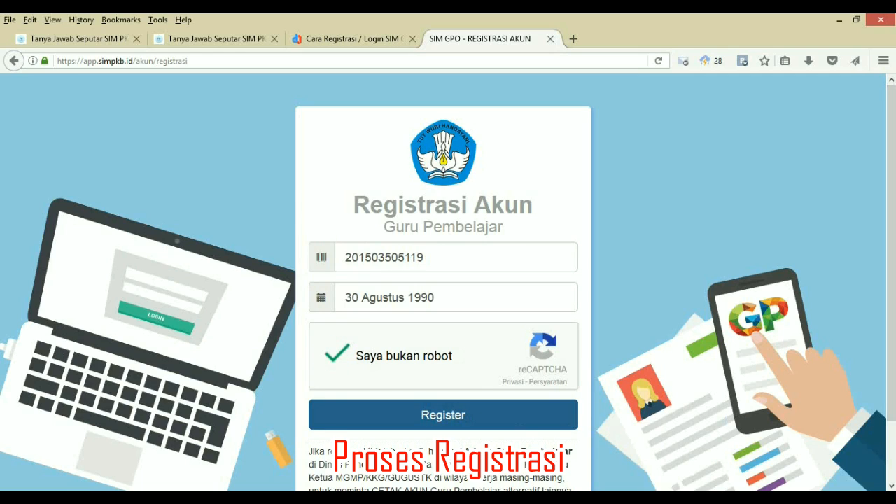
Submit the registration with Register and accept SETUJU in the PERSETUJUAN self-print dialog
click(443, 416)
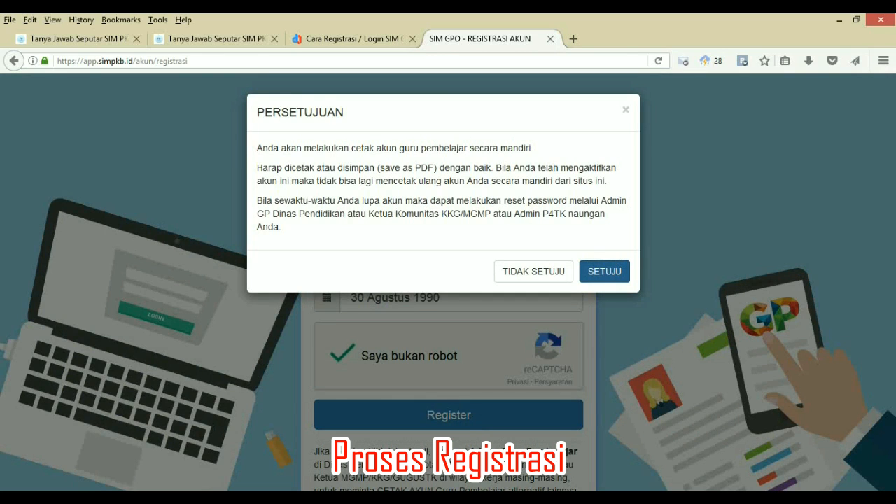
click(604, 271)
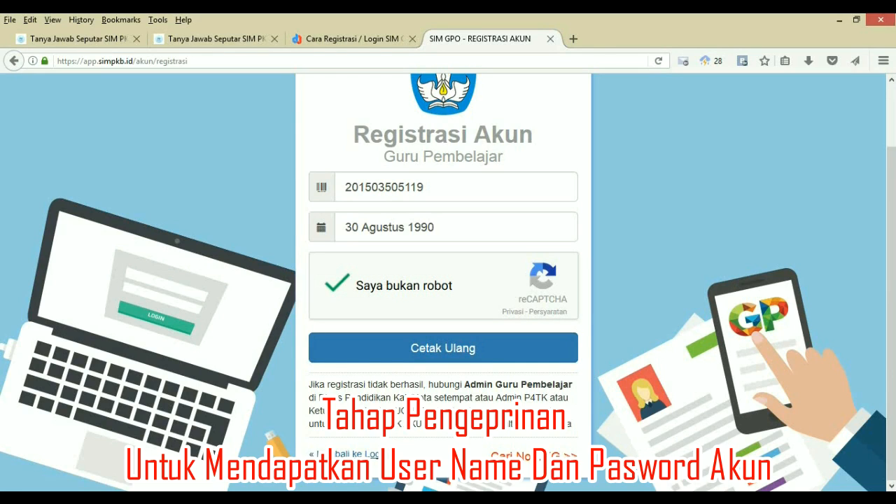
Log in with the new guruku.id account's email and password
click(343, 453)
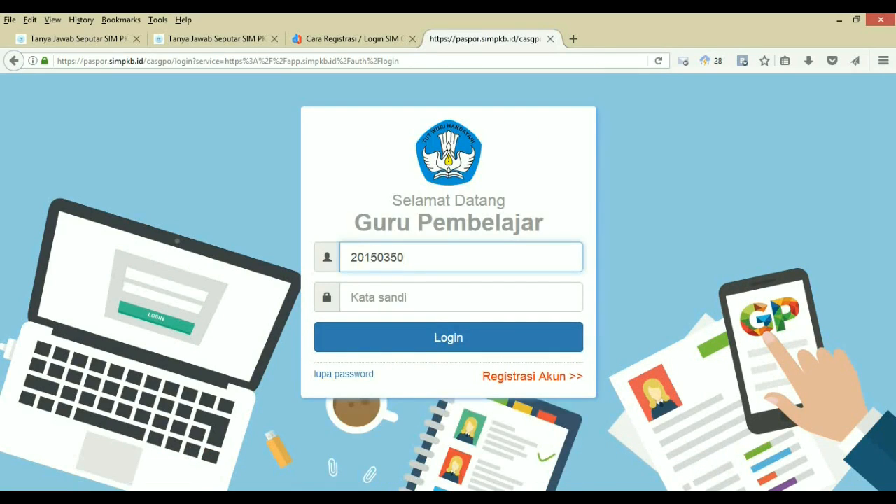
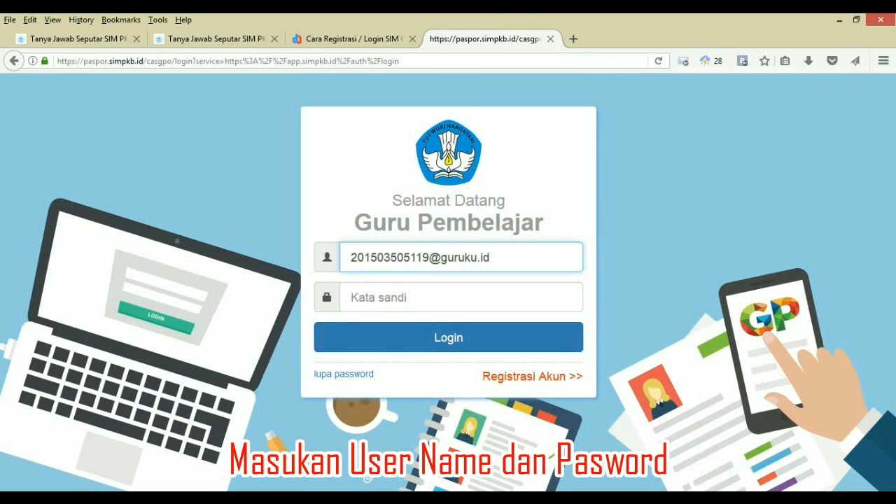
key(Tab)
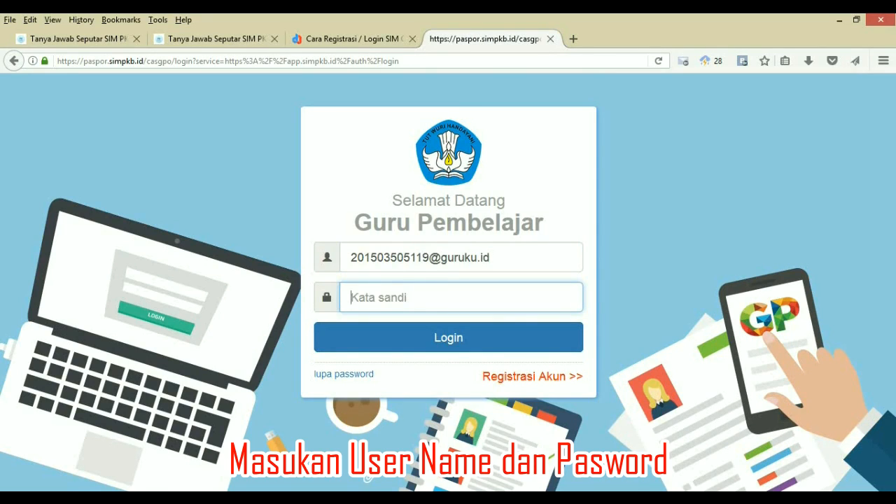
text(•••••)
key(Return)
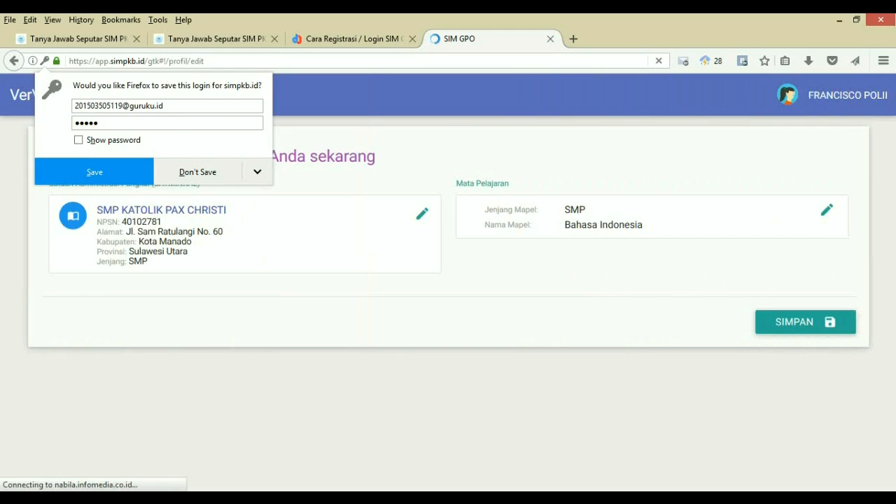
Dismiss the save-password prompt, keep SMP KATOLIK PAX CHRISTI unchanged, and save the verification
key(Escape)
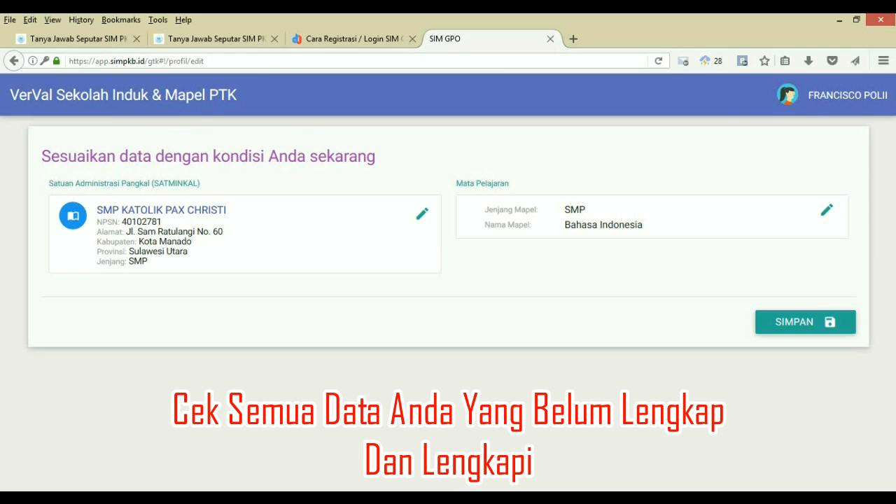
click(422, 214)
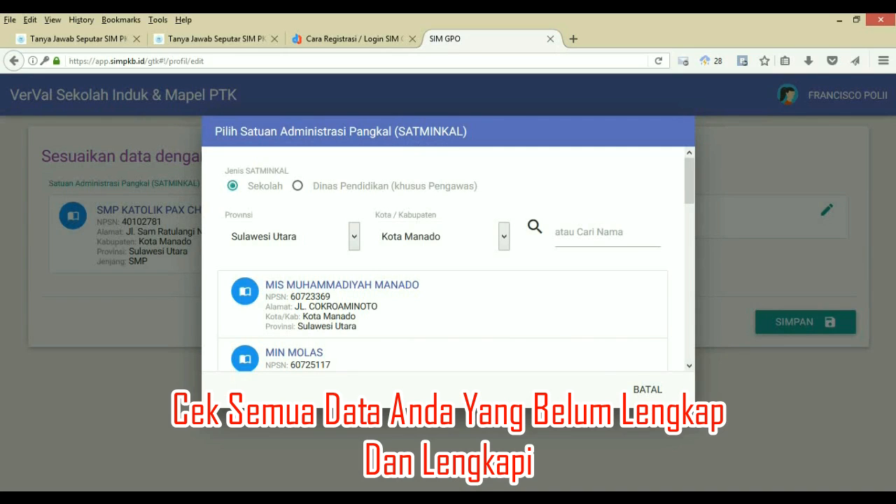
click(648, 389)
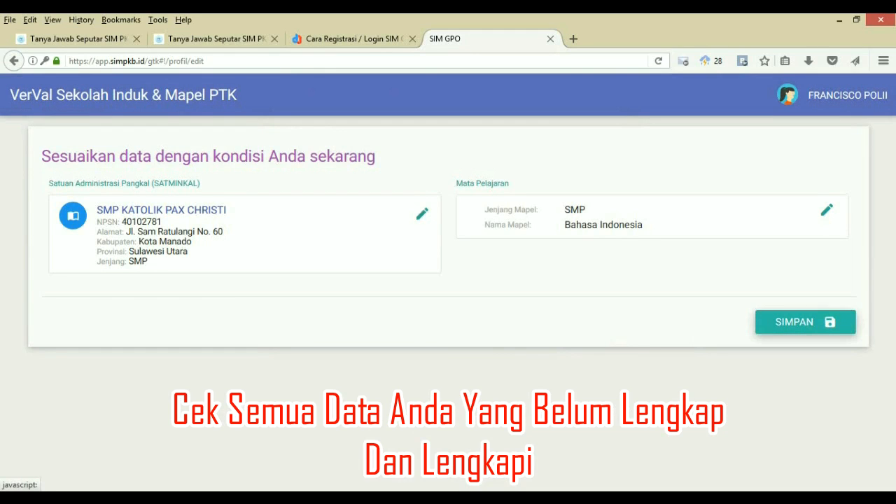
click(805, 322)
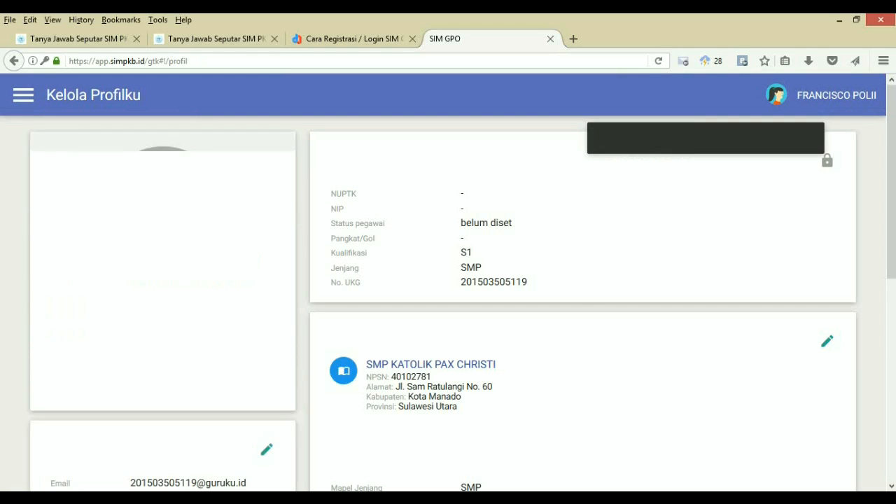